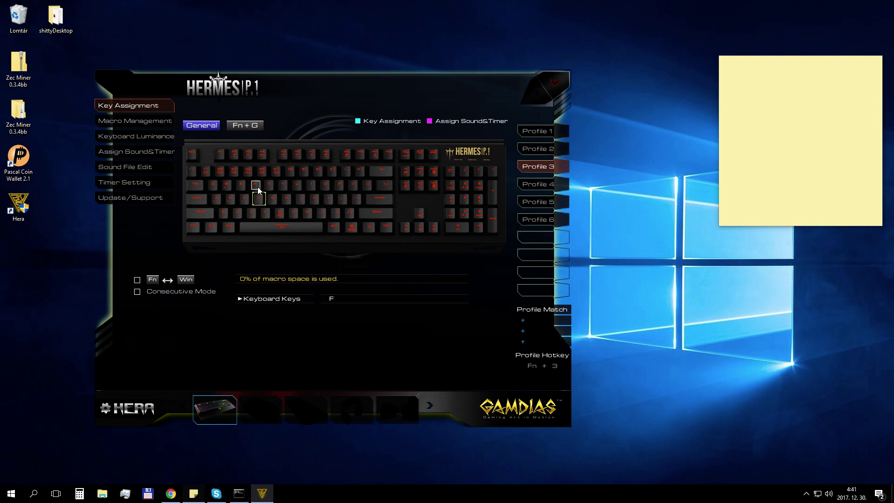
Step: Look through the key assignment, macro, luminance, sound, timer and update/support sections of the keyboard software
{"action": "left_click", "coordinate": [281, 215]}
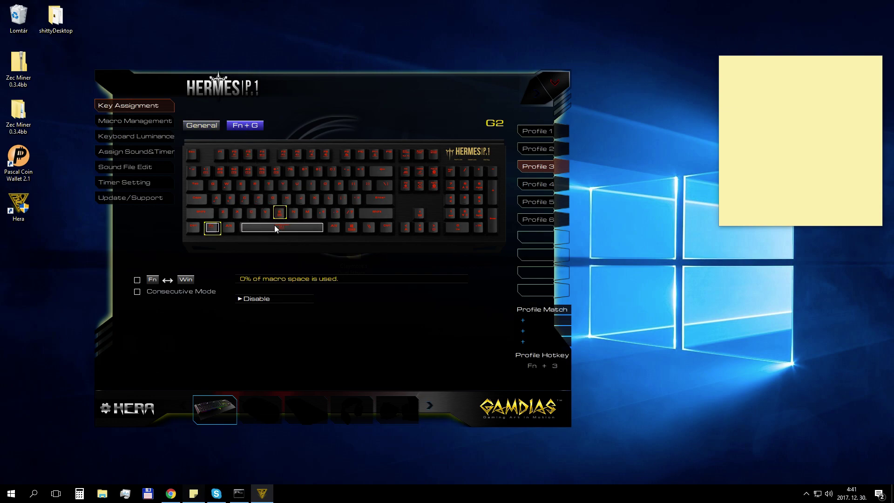
{"action": "left_click", "coordinate": [137, 123]}
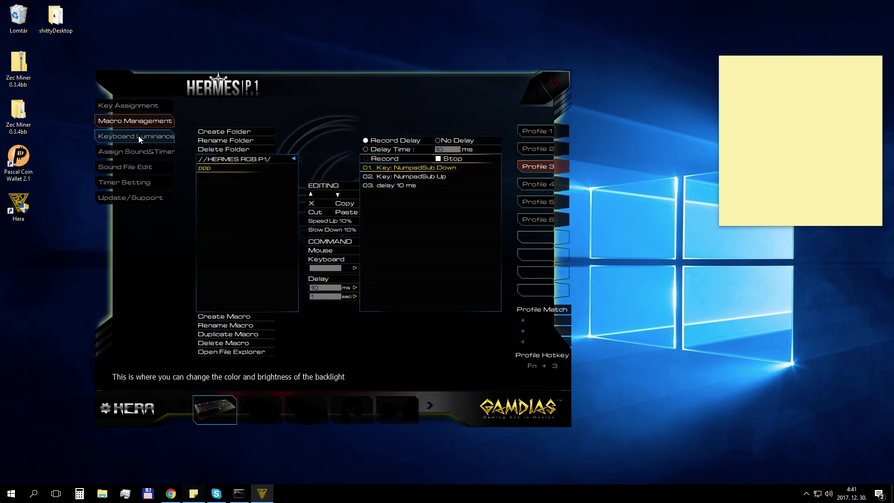
{"action": "left_click", "coordinate": [139, 136]}
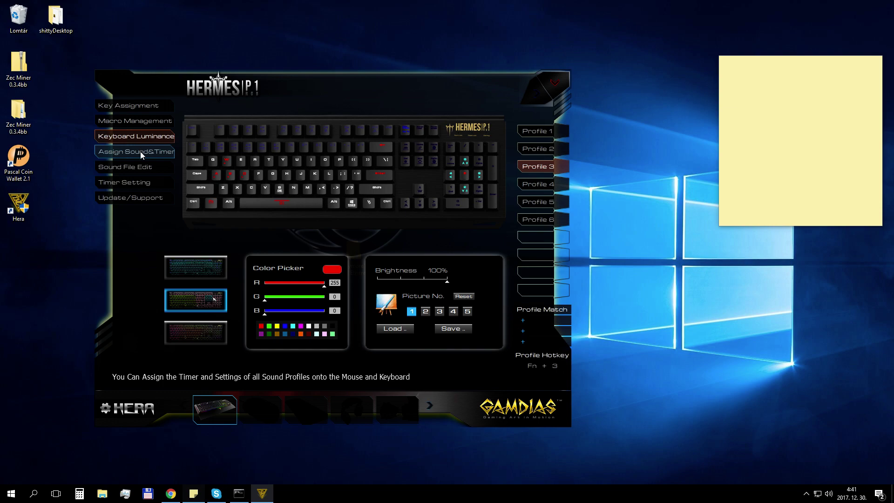
{"action": "left_click", "coordinate": [141, 153]}
{"action": "left_click", "coordinate": [150, 166]}
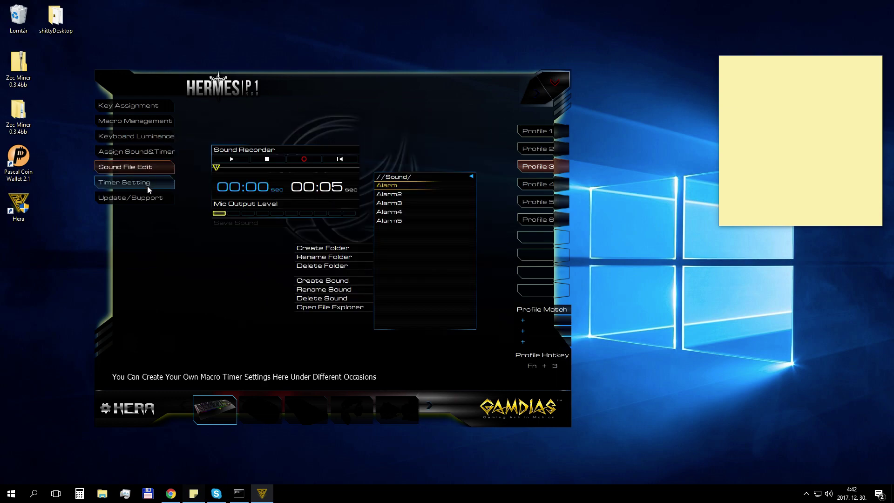
{"action": "left_click", "coordinate": [147, 186]}
{"action": "left_click", "coordinate": [145, 197]}
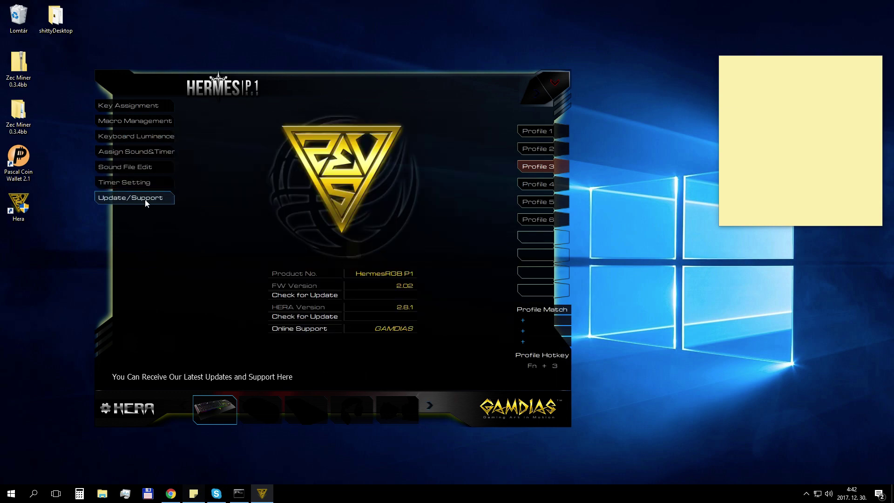
{"action": "left_click", "coordinate": [138, 165]}
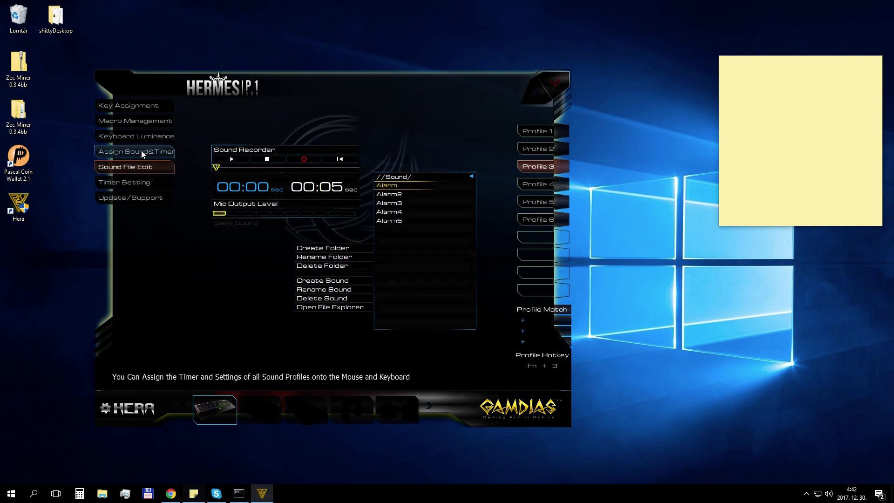
{"action": "left_click", "coordinate": [141, 150]}
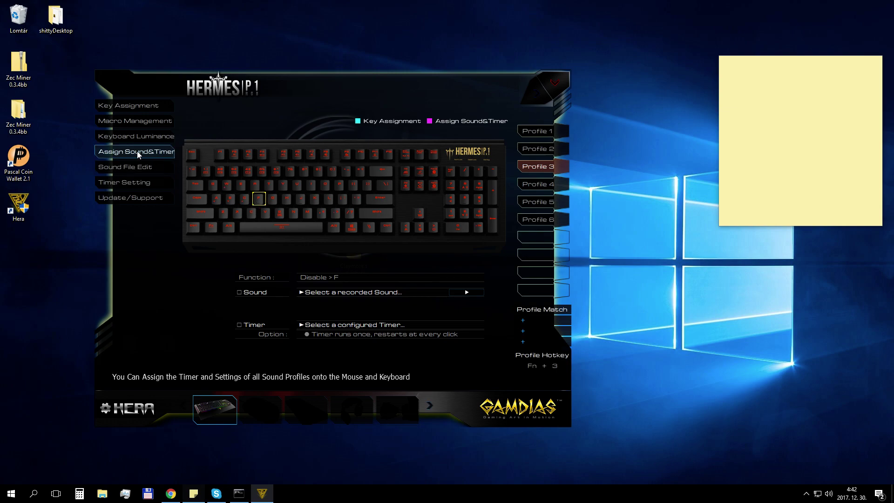
Step: Open the keyboard luminance settings, view the lighting of Profiles 2 and 3, and switch to Profile 4
{"action": "left_click", "coordinate": [141, 138]}
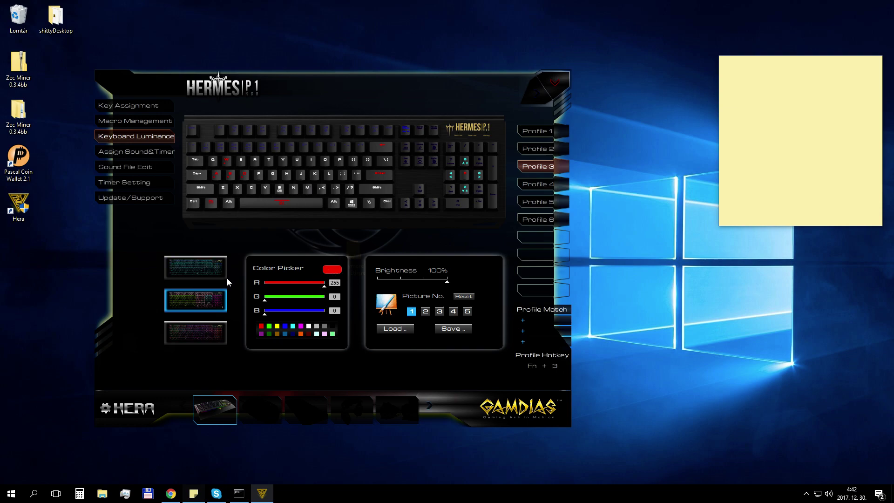
{"action": "left_click", "coordinate": [531, 147]}
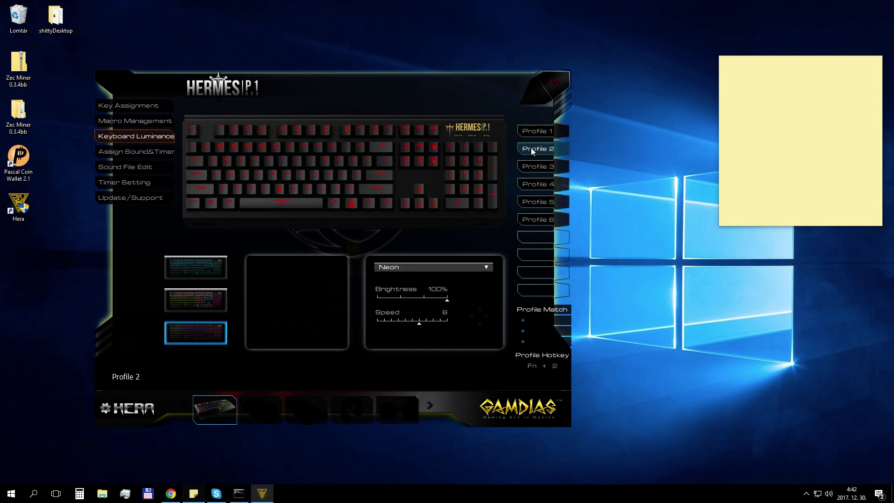
{"action": "left_click", "coordinate": [531, 169]}
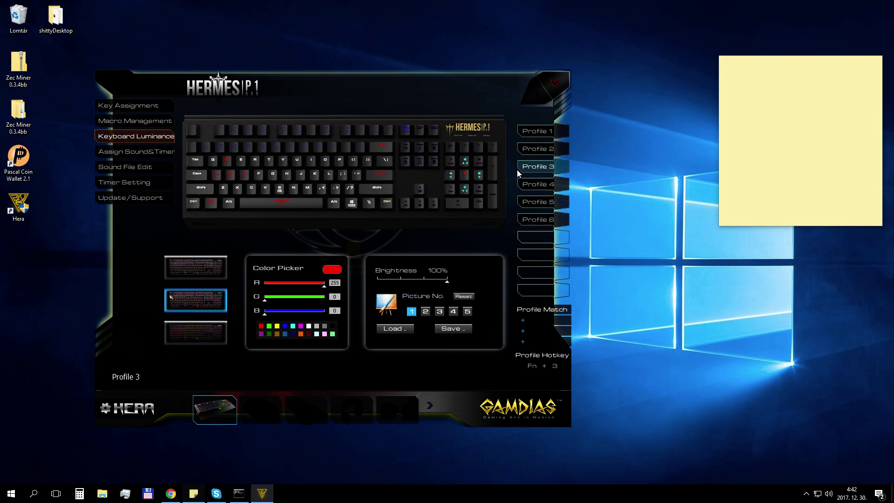
{"action": "left_click", "coordinate": [529, 186]}
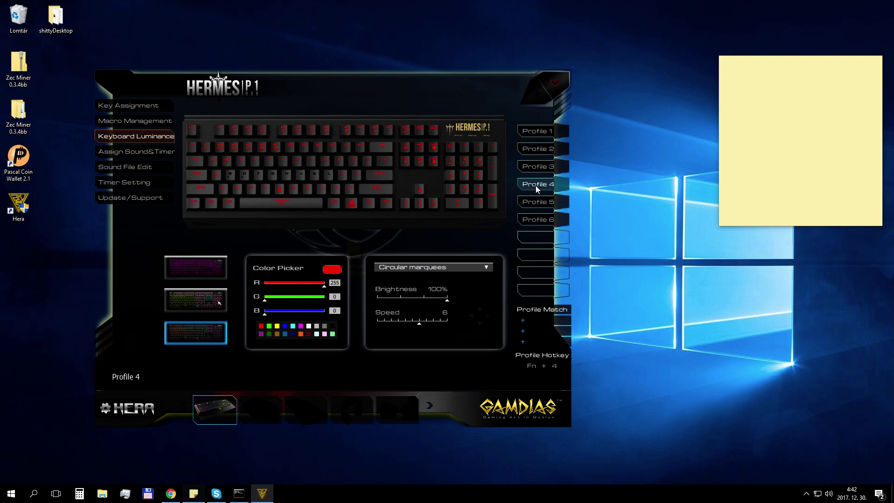
{"action": "left_click", "coordinate": [536, 187]}
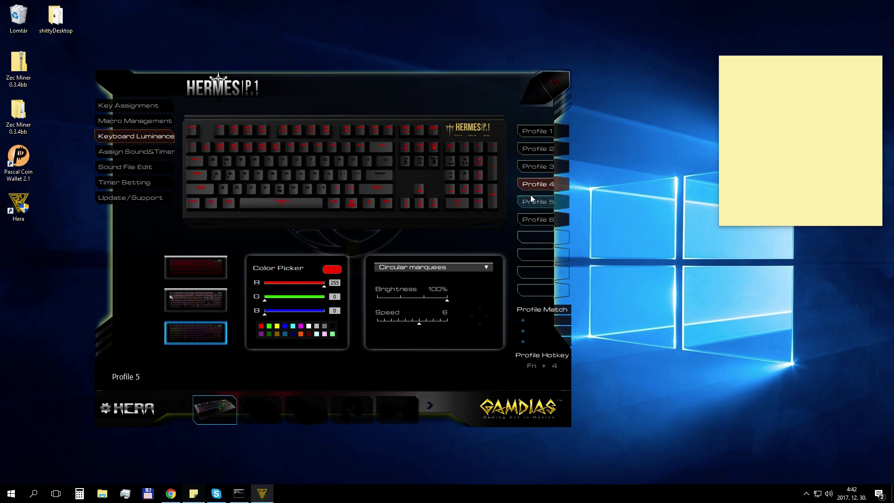
Step: Apply the Breathing effect to Profile 4 and set its colour's blue value to 255
{"action": "left_click", "coordinate": [392, 267]}
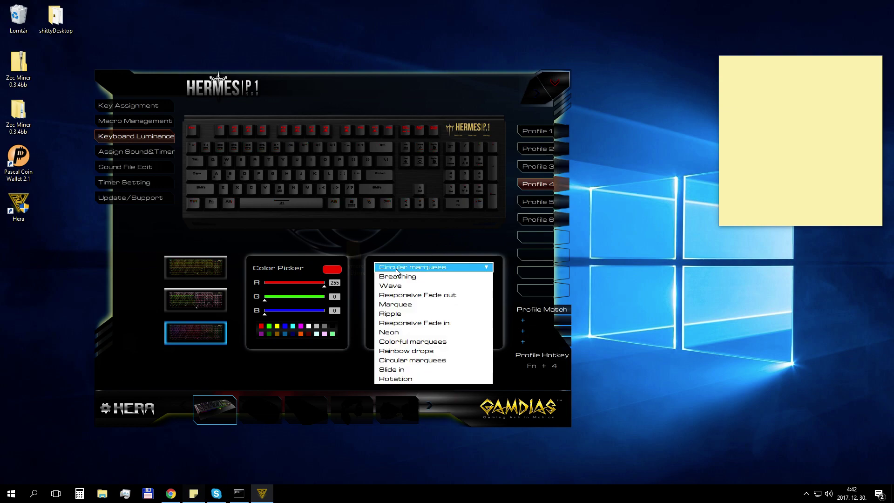
{"action": "left_click", "coordinate": [398, 276]}
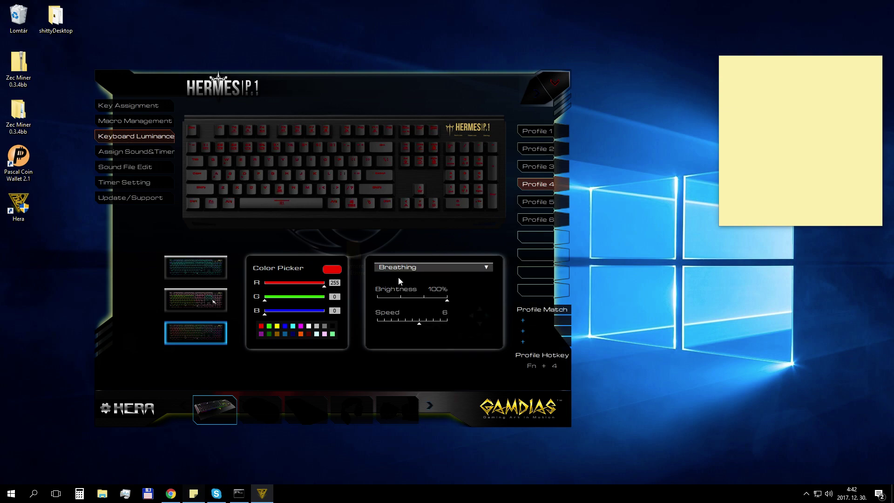
{"action": "left_click", "coordinate": [336, 310]}
{"action": "type", "text": "255"}
Step: Change the lighting effect to Wave and raise its speed to 10
{"action": "left_click", "coordinate": [433, 268]}
{"action": "left_click", "coordinate": [427, 290]}
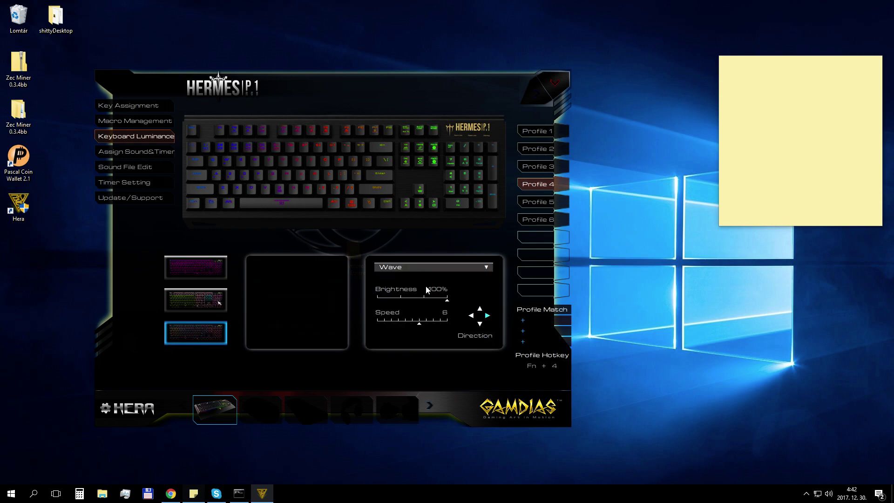
{"action": "left_click", "coordinate": [426, 321]}
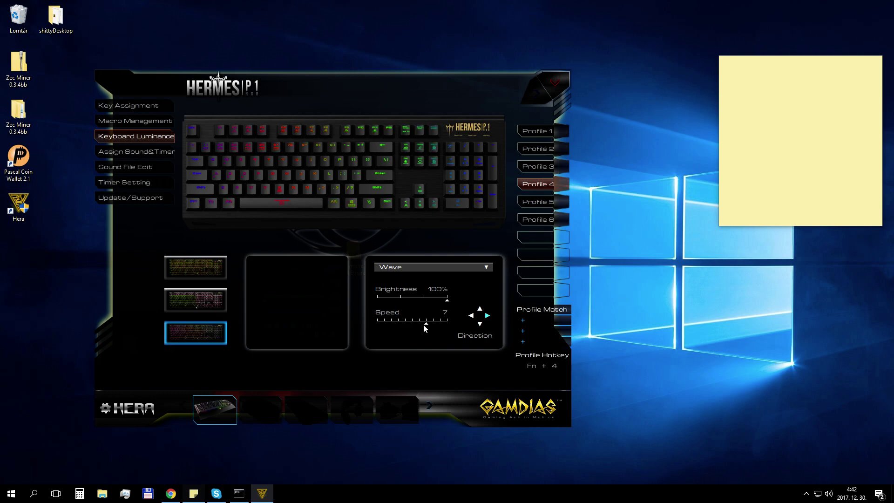
{"action": "left_click", "coordinate": [437, 324]}
{"action": "left_click", "coordinate": [446, 322]}
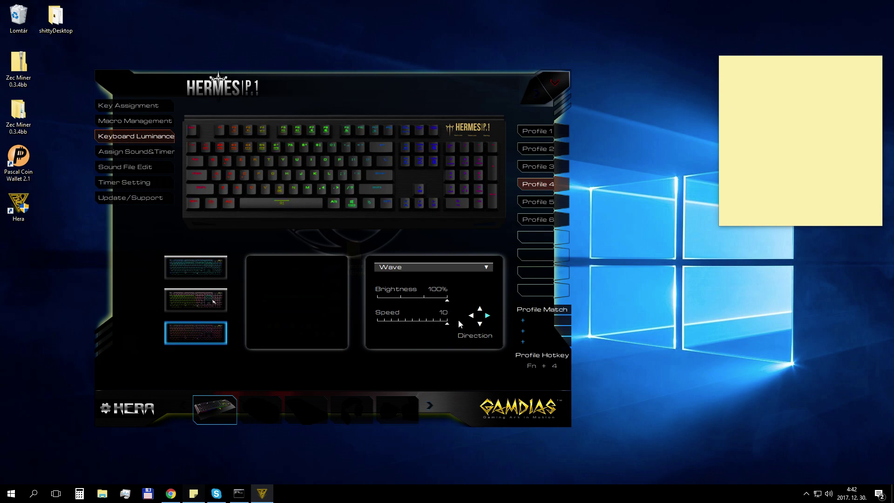
Step: Point the wave upward, slow it to speed 1, and reverse its direction to downward
{"action": "left_click", "coordinate": [480, 310]}
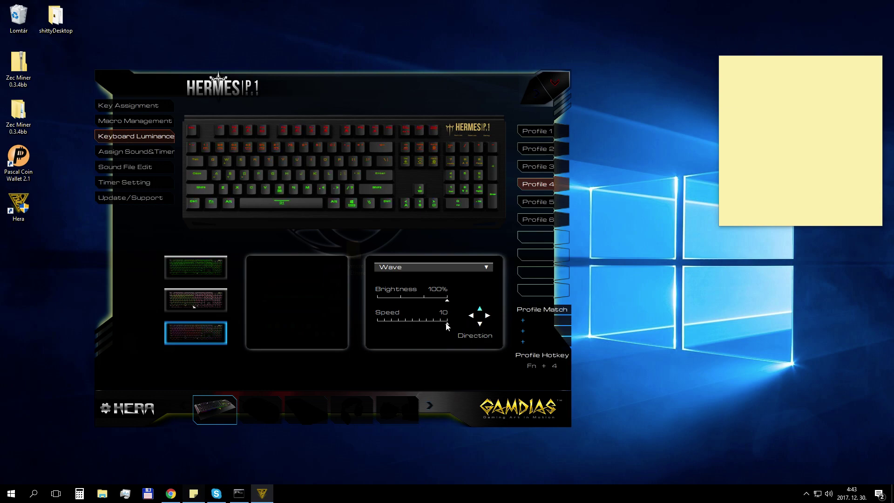
{"action": "left_click_drag", "start_coordinate": [447, 324], "coordinate": [386, 330]}
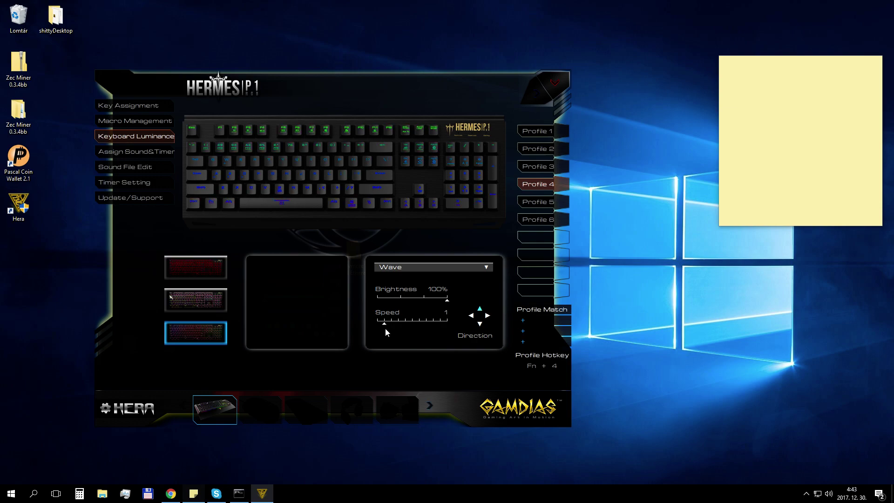
{"action": "left_click", "coordinate": [480, 325]}
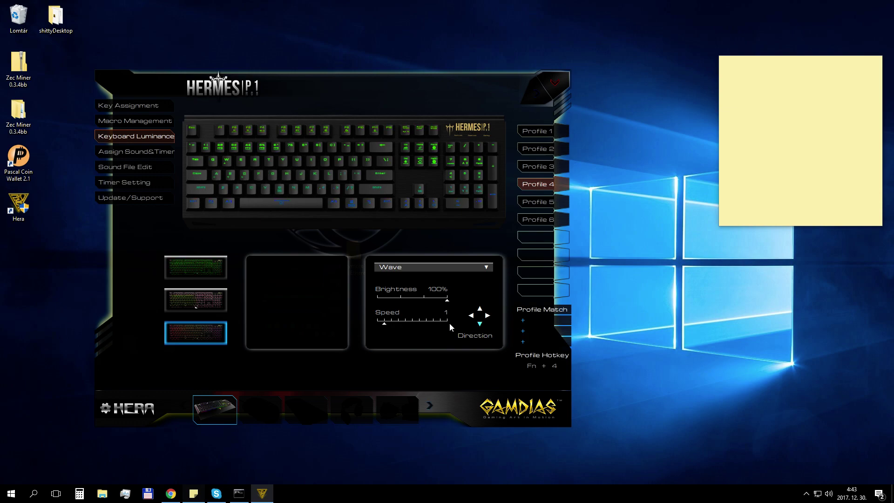
Step: Change the lighting effect to Responsive Fade out and set its speed to 9
{"action": "left_click", "coordinate": [443, 267]}
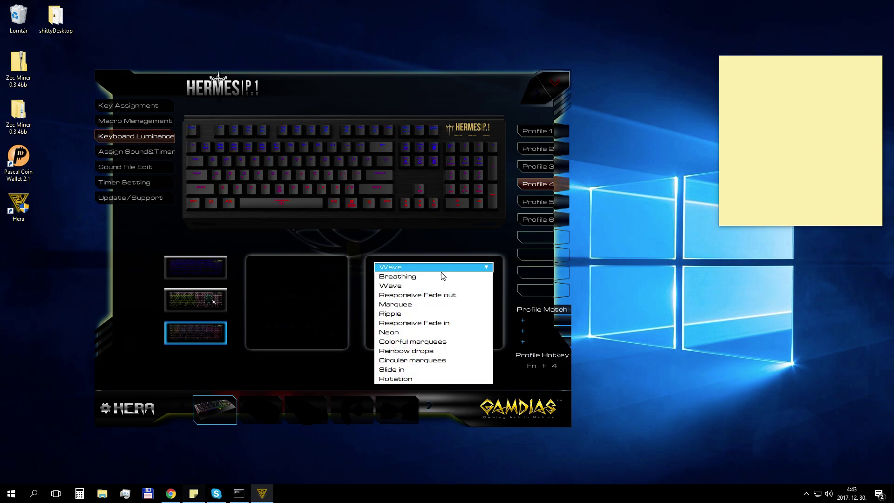
{"action": "left_click", "coordinate": [430, 298]}
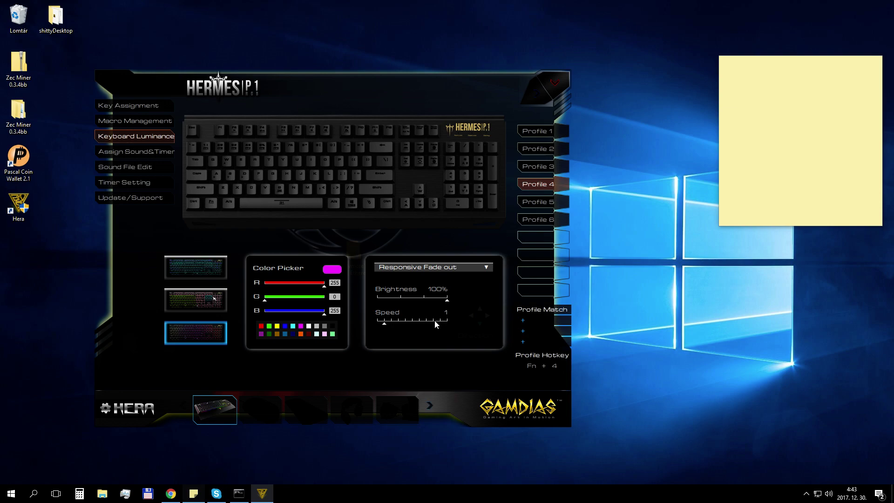
{"action": "left_click_drag", "start_coordinate": [384, 322], "coordinate": [442, 323]}
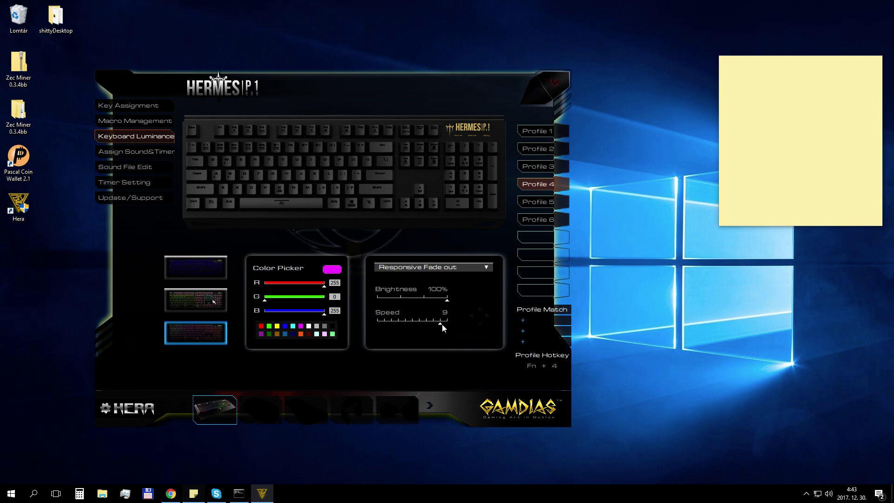
Step: Try a green value of 255 for the Responsive Fade out colour and set it back to 0
{"action": "left_click", "coordinate": [336, 297]}
{"action": "type", "text": "255"}
{"action": "key", "text": "Return"}
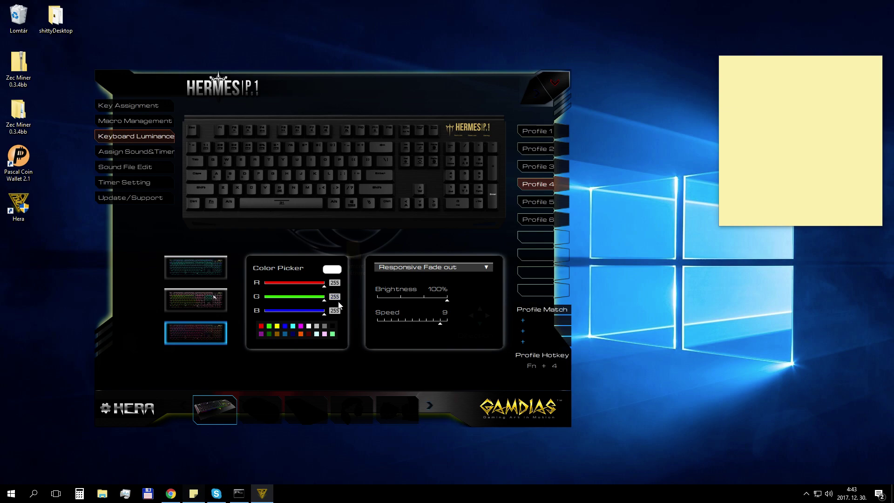
{"action": "left_click", "coordinate": [339, 299]}
{"action": "type", "text": "0"}
{"action": "key", "text": "Return"}
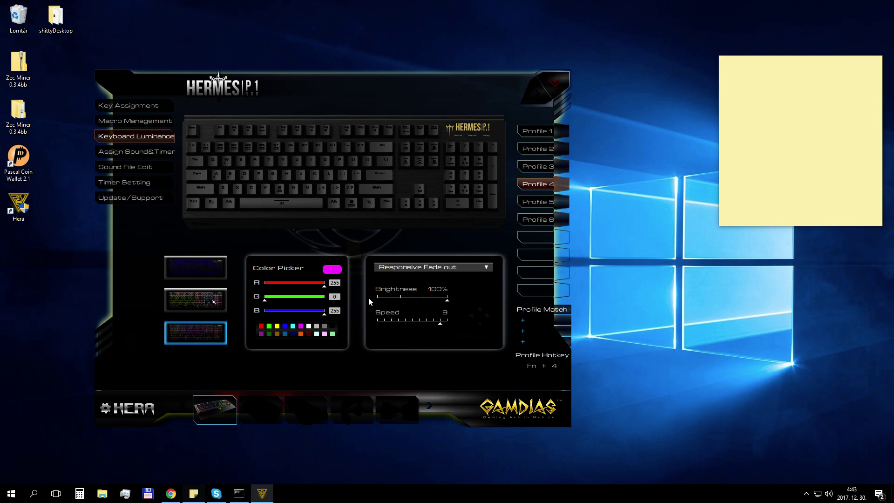
Step: Change the lighting effect to Marquee and set its speed to 10
{"action": "left_click", "coordinate": [435, 271]}
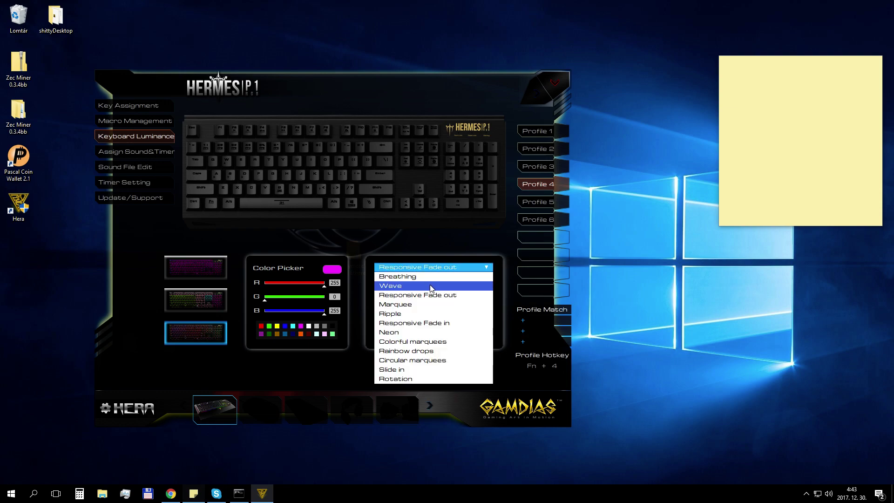
{"action": "left_click", "coordinate": [423, 303]}
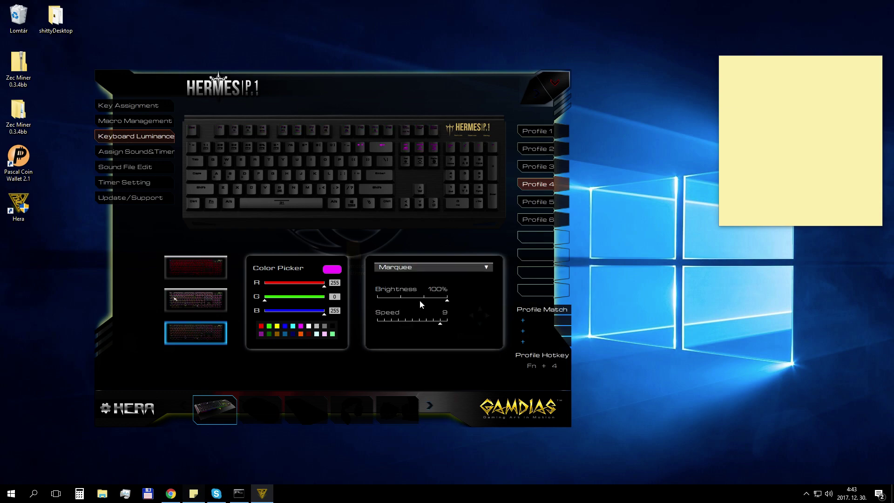
{"action": "left_click_drag", "start_coordinate": [441, 325], "coordinate": [445, 325]}
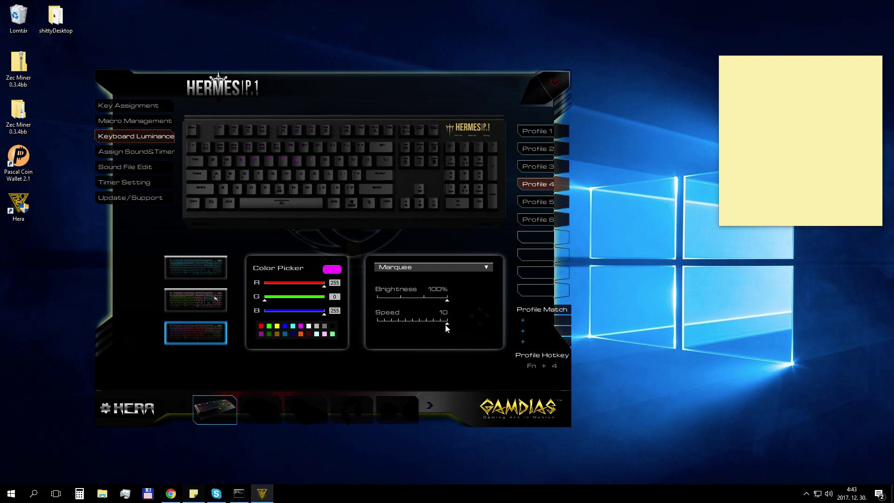
Step: Change the lighting effect to Ripple and set its colour's green value to 100
{"action": "left_click", "coordinate": [407, 270]}
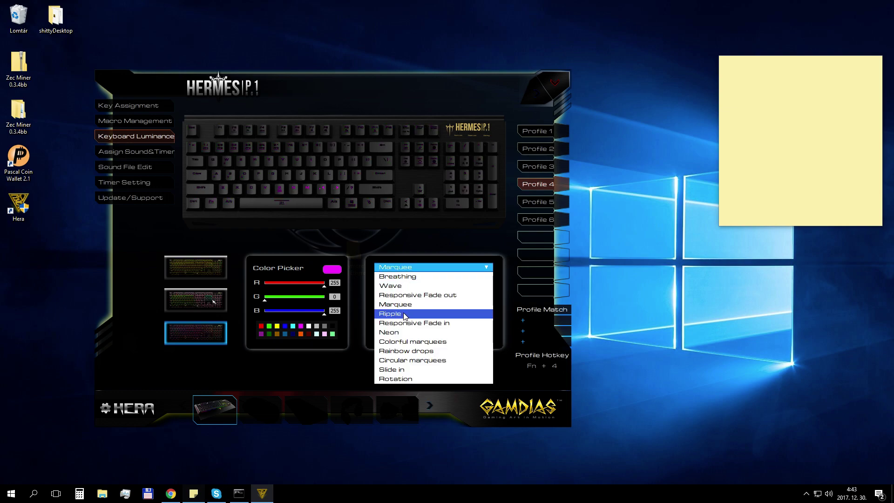
{"action": "left_click", "coordinate": [405, 314]}
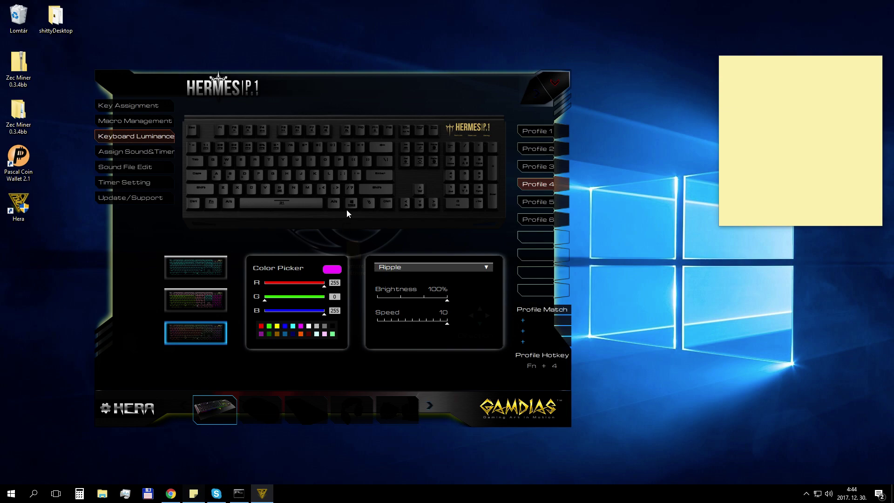
{"action": "left_click", "coordinate": [338, 298]}
{"action": "type", "text": "100"}
{"action": "key", "text": "Return"}
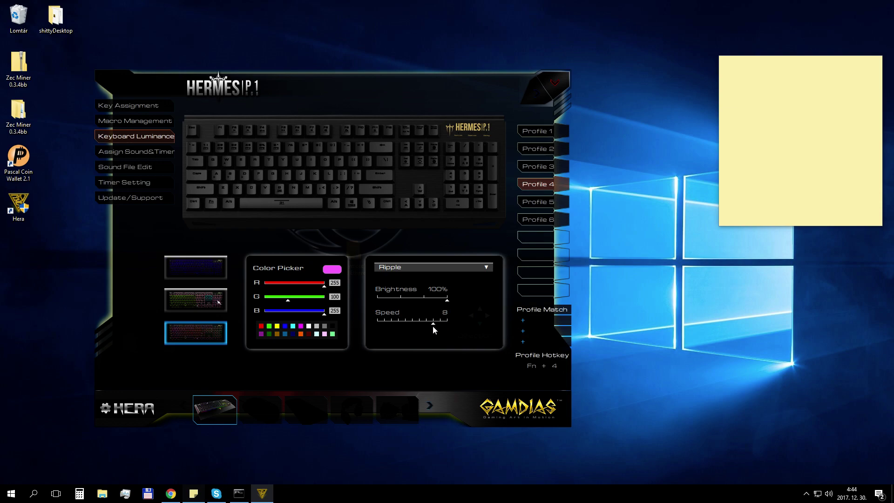
Step: Lower the ripple speed to 6 and set the colour's blue value to 100
{"action": "left_click_drag", "start_coordinate": [433, 327], "coordinate": [415, 328]}
{"action": "left_click", "coordinate": [335, 311]}
{"action": "type", "text": "100"}
{"action": "key", "text": "Return"}
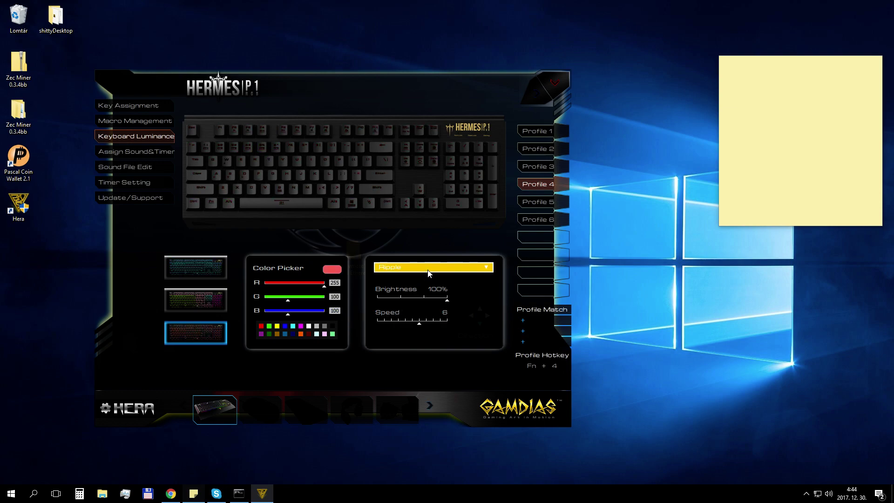
Step: Lower the ripple speed to 2 and set the colour's red value to 100
{"action": "left_click_drag", "start_coordinate": [422, 326], "coordinate": [392, 327]}
{"action": "left_click", "coordinate": [335, 283]}
{"action": "type", "text": "100"}
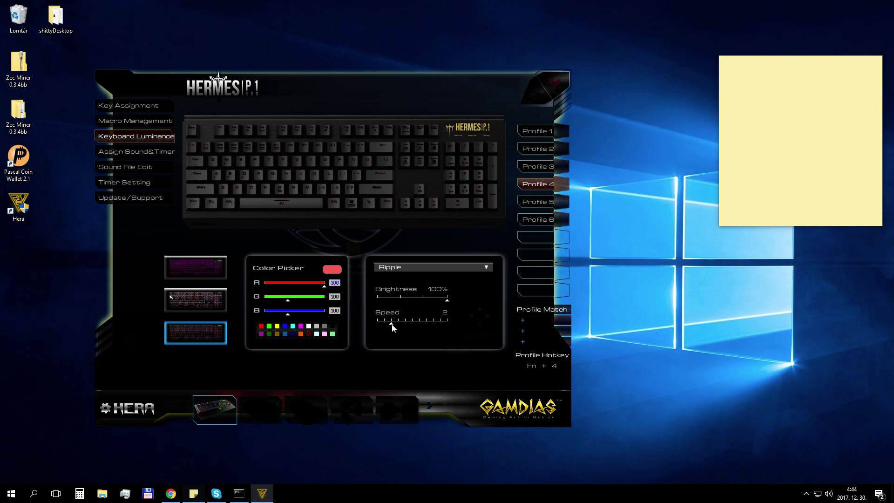
{"action": "key", "text": "Return"}
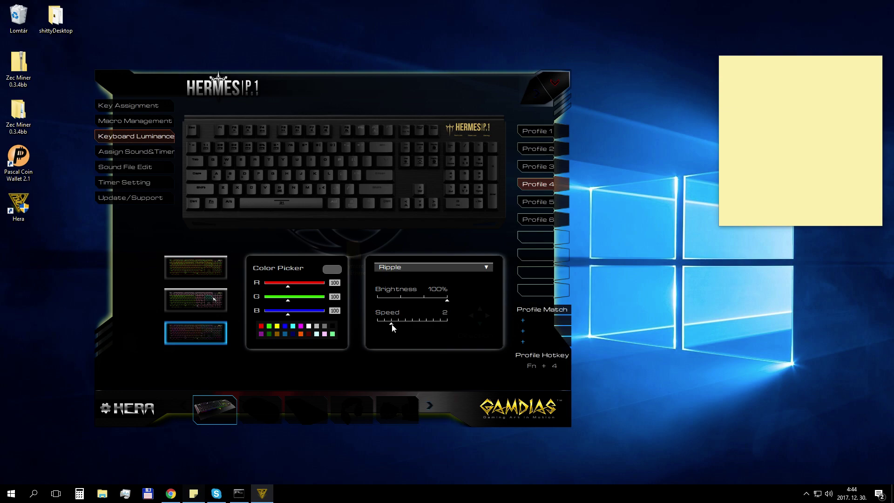
Step: Lower the ripple speed to 0 and set the colour's blue value to 255
{"action": "left_click_drag", "start_coordinate": [389, 324], "coordinate": [380, 326]}
{"action": "double_click", "coordinate": [337, 310]}
{"action": "type", "text": "255"}
{"action": "key", "text": "Return"}
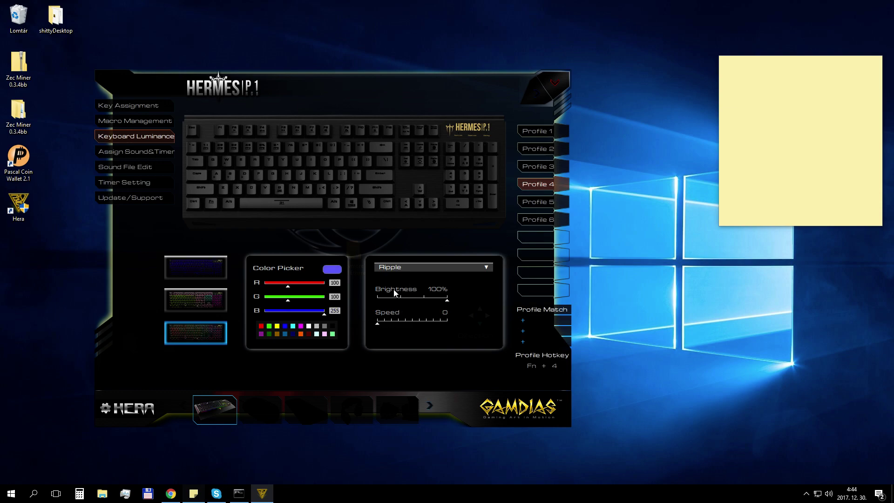
Step: Raise the ripple speed to 2 and change the lighting effect to Responsive Fade in
{"action": "left_click_drag", "start_coordinate": [378, 325], "coordinate": [377, 326]}
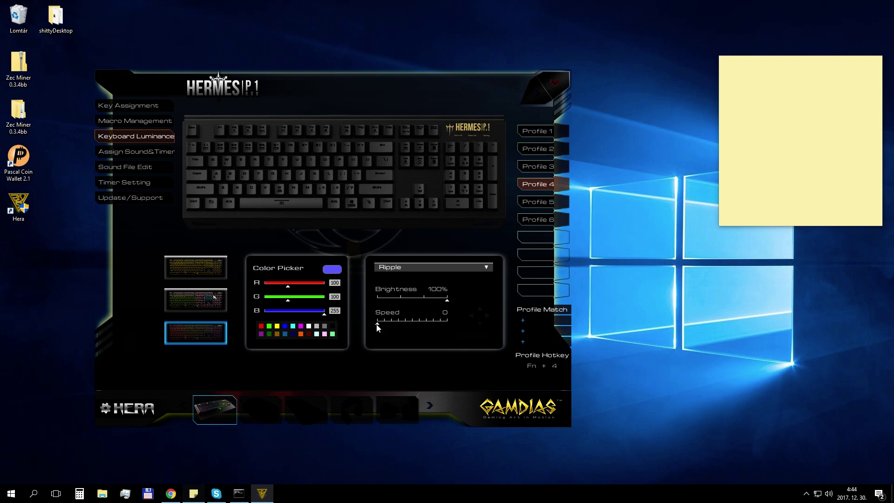
{"action": "left_click_drag", "start_coordinate": [382, 327], "coordinate": [389, 327]}
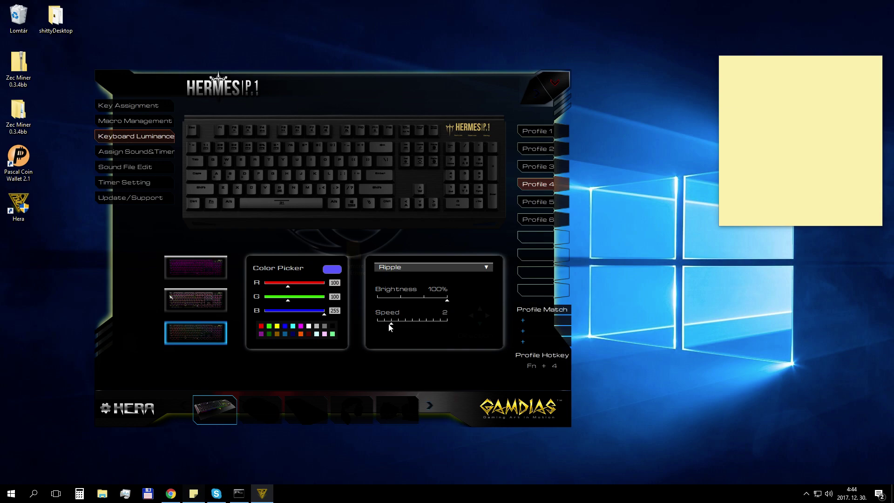
{"action": "left_click", "coordinate": [426, 268]}
{"action": "left_click", "coordinate": [412, 322]}
Step: Set the Responsive Fade in colour's red value to 255 and green value to 0, and raise the speed to 10
{"action": "left_click", "coordinate": [335, 283]}
{"action": "type", "text": "255"}
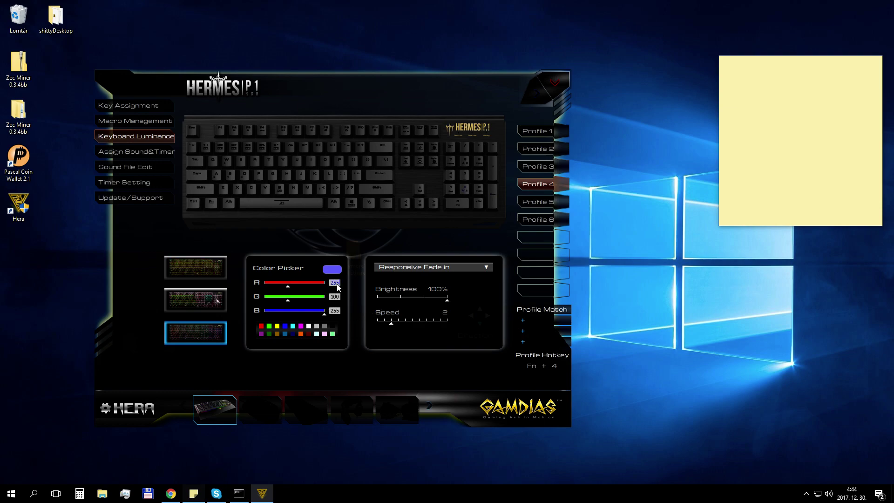
{"action": "key", "text": "Return"}
{"action": "left_click", "coordinate": [337, 298]}
{"action": "type", "text": "0"}
{"action": "key", "text": "Return"}
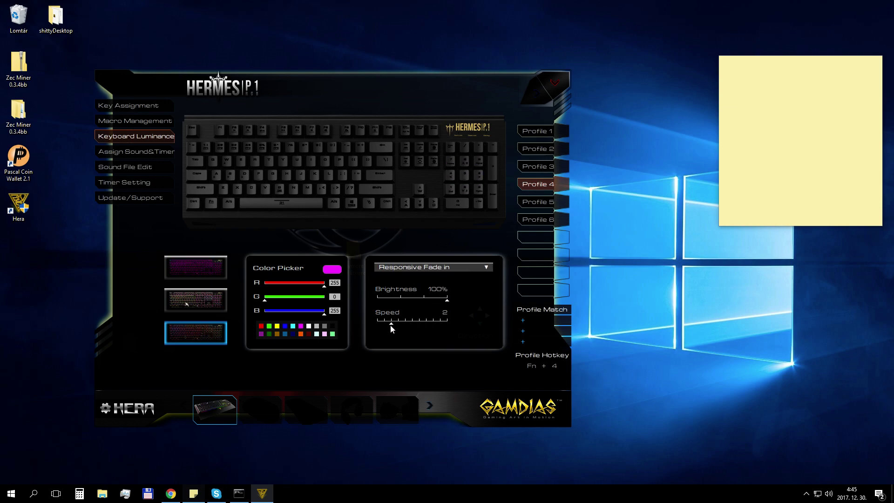
{"action": "left_click_drag", "start_coordinate": [392, 325], "coordinate": [455, 322]}
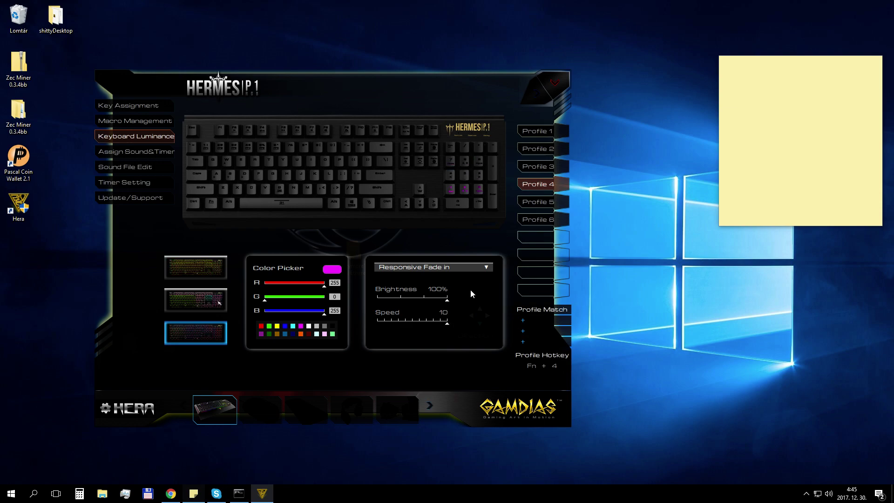
Step: Change the lighting effect to Neon and lower its speed to 5
{"action": "left_click", "coordinate": [447, 267]}
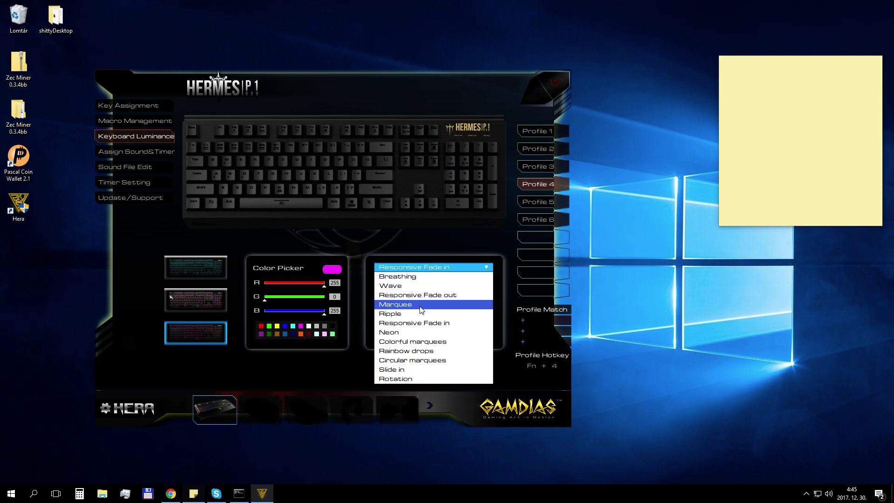
{"action": "left_click", "coordinate": [417, 332]}
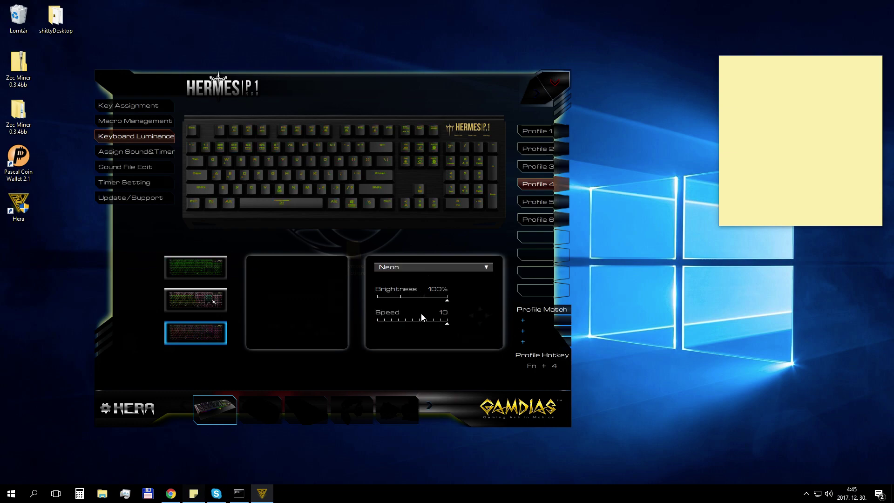
{"action": "left_click_drag", "start_coordinate": [447, 323], "coordinate": [411, 327]}
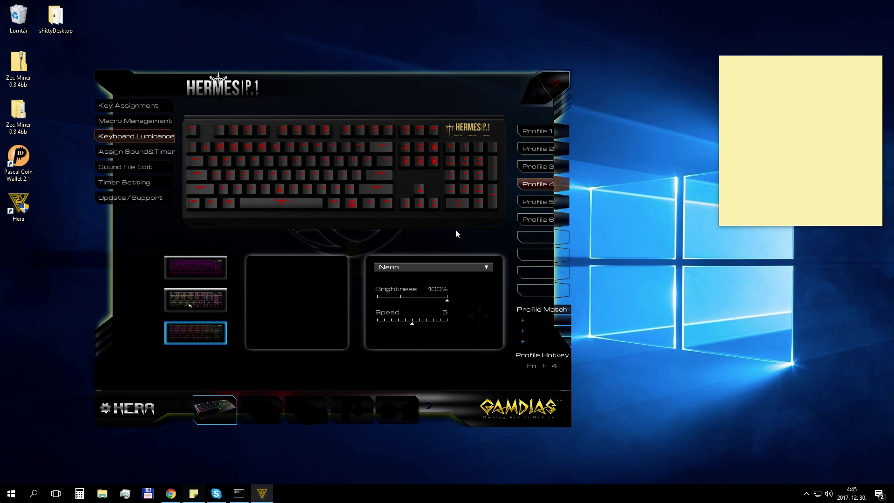
Step: Try the Colorful marquees effect at speed 10 and switch to Rainbow drops at speed 3
{"action": "left_click", "coordinate": [447, 270]}
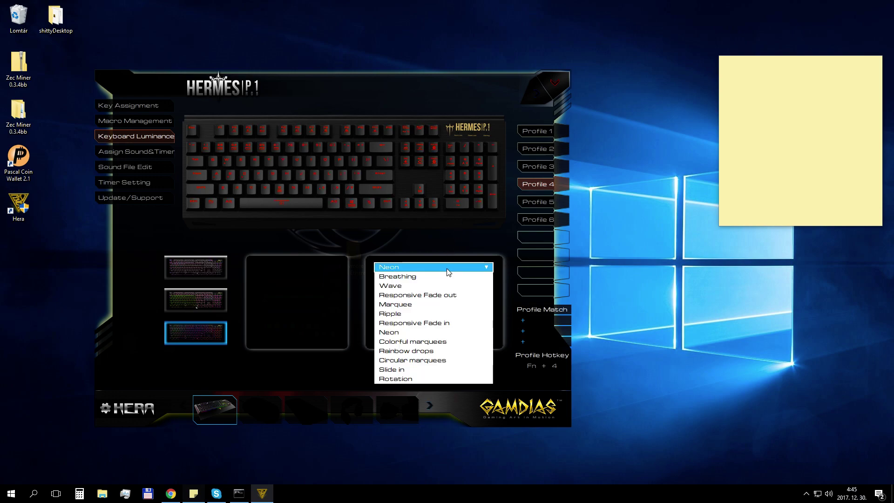
{"action": "left_click", "coordinate": [439, 338]}
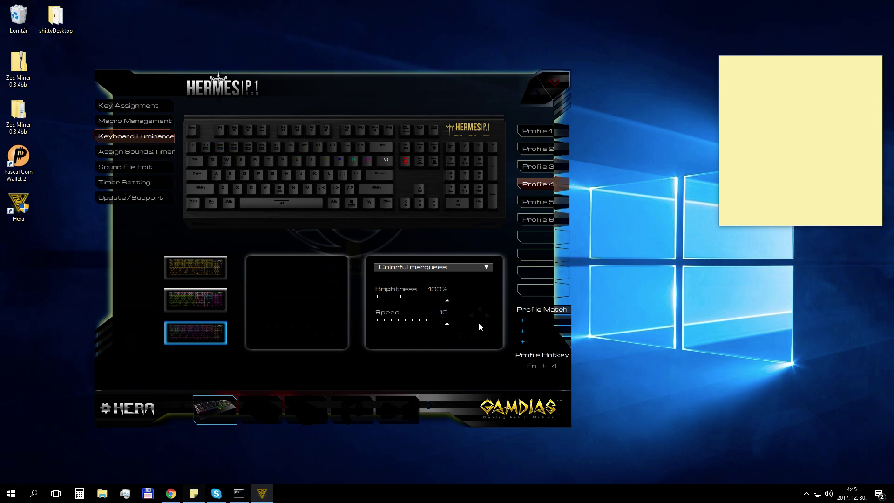
{"action": "left_click", "coordinate": [461, 268]}
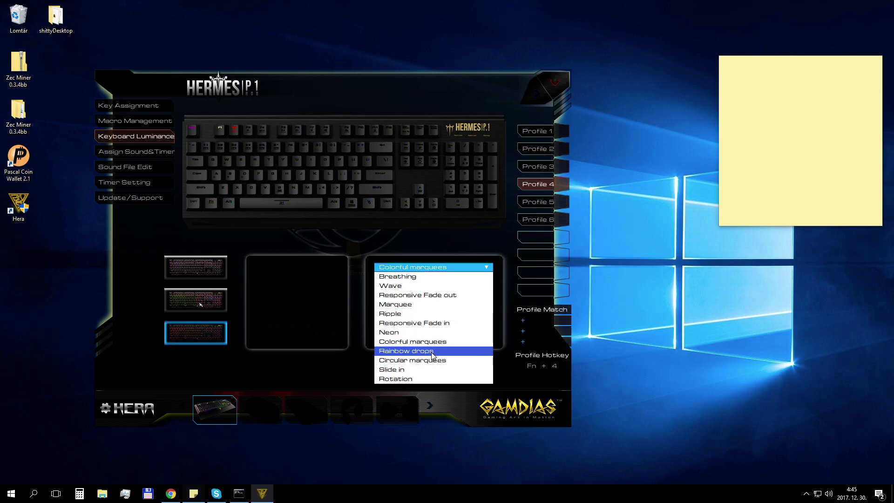
{"action": "left_click", "coordinate": [432, 351]}
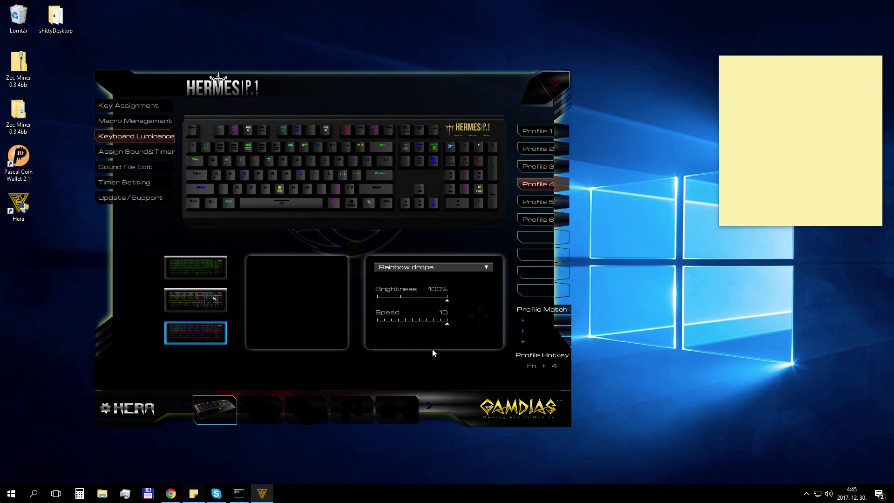
{"action": "left_click_drag", "start_coordinate": [447, 325], "coordinate": [399, 323]}
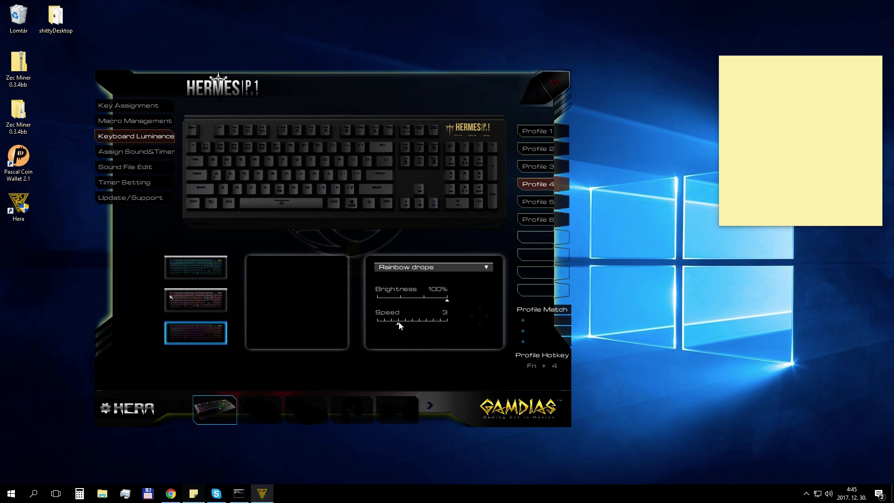
Step: Change the lighting effect to Circular marquees with speed 10 and set the colour's blue value to 0
{"action": "left_click", "coordinate": [433, 267]}
{"action": "left_click", "coordinate": [420, 359]}
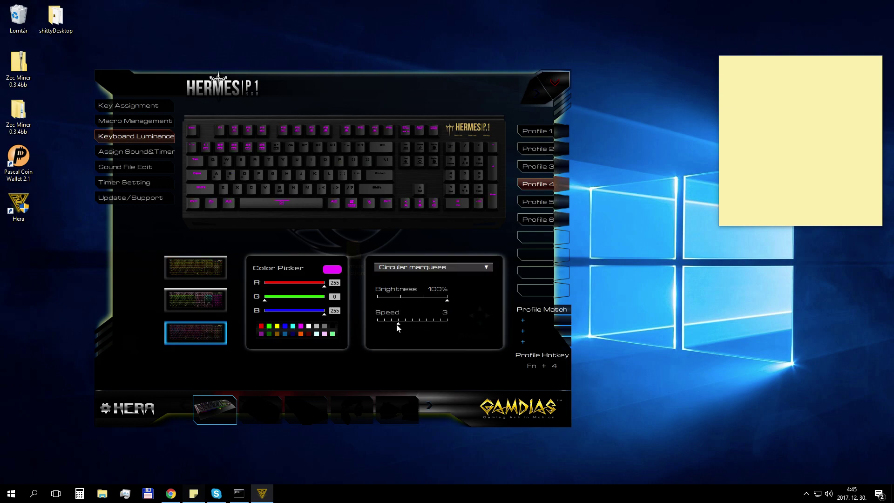
{"action": "left_click_drag", "start_coordinate": [397, 323], "coordinate": [447, 323]}
{"action": "left_click", "coordinate": [335, 311]}
{"action": "type", "text": "0"}
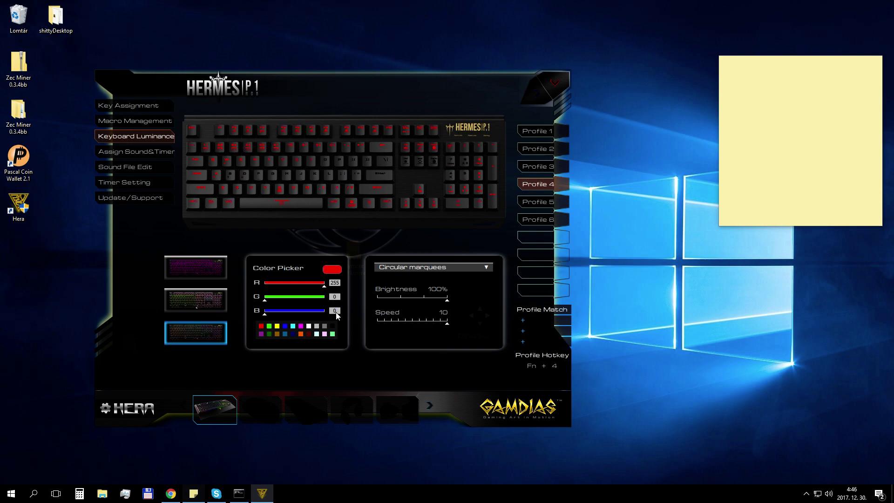
Step: Try the Slide in lighting effect and switch to Rotation
{"action": "left_click", "coordinate": [419, 267]}
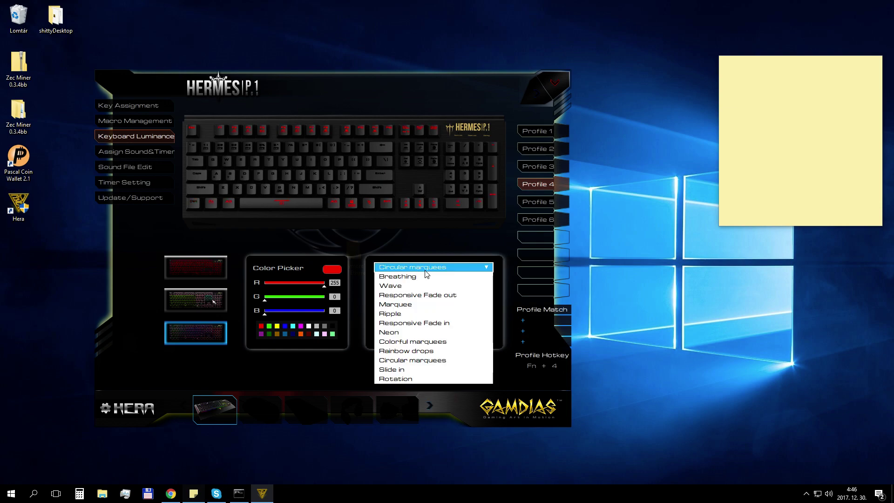
{"action": "left_click", "coordinate": [420, 369]}
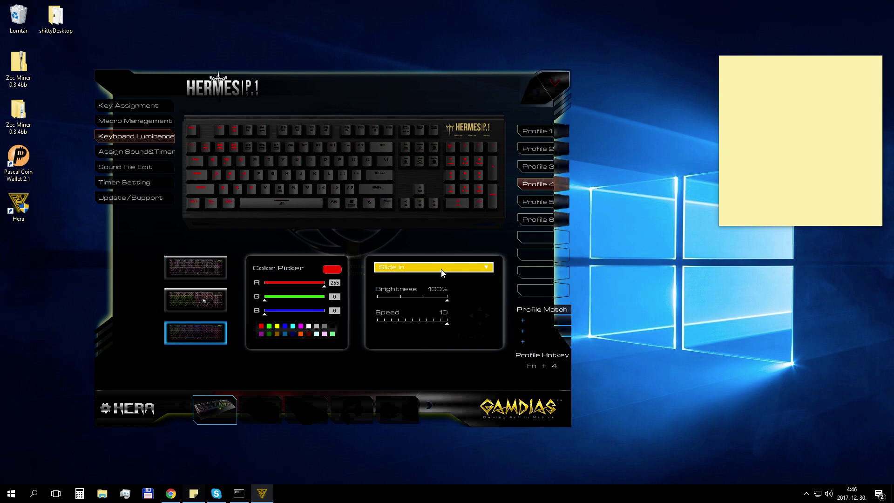
{"action": "left_click", "coordinate": [440, 273]}
{"action": "left_click", "coordinate": [410, 376]}
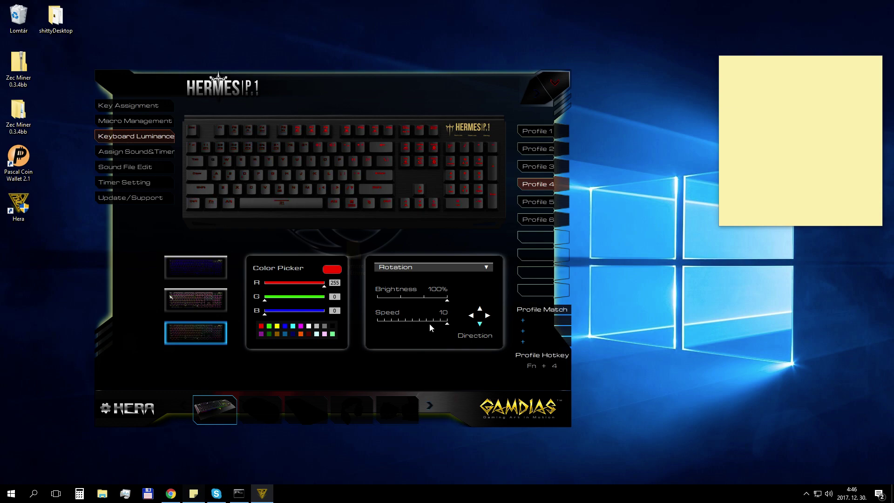
Step: Set the Rotation colour's green value to 255 and red value to 0, and lower the speed to 5
{"action": "left_click", "coordinate": [338, 298]}
{"action": "type", "text": "255"}
{"action": "left_click", "coordinate": [335, 283]}
{"action": "type", "text": "0"}
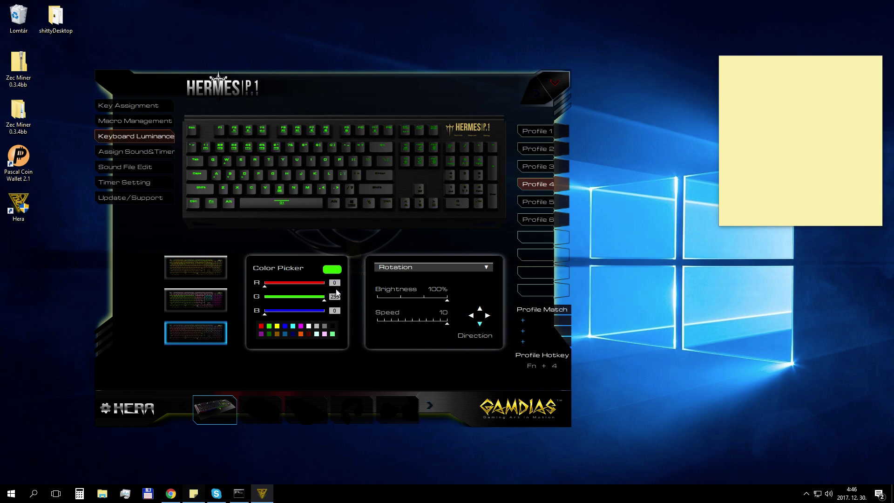
{"action": "left_click_drag", "start_coordinate": [449, 325], "coordinate": [414, 325]}
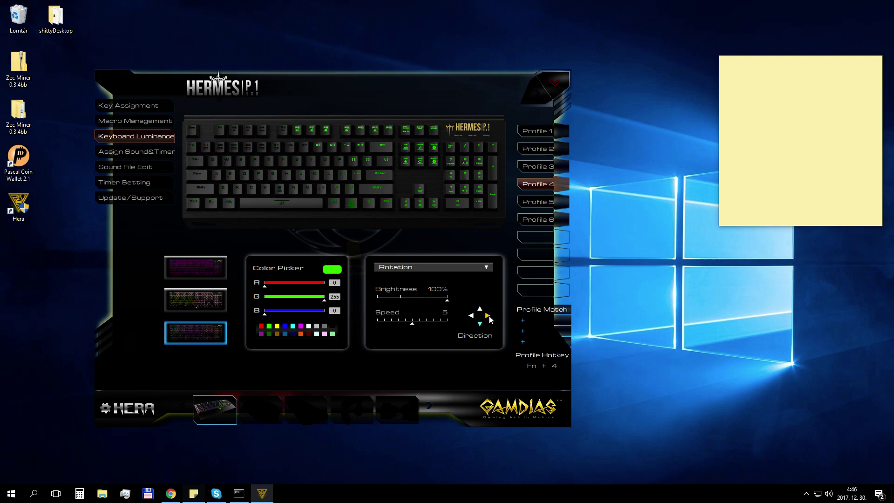
Step: Try the rightward, upward and leftward directions for the Rotation effect and leave it set to upward
{"action": "left_click", "coordinate": [488, 317]}
{"action": "left_click", "coordinate": [480, 309]}
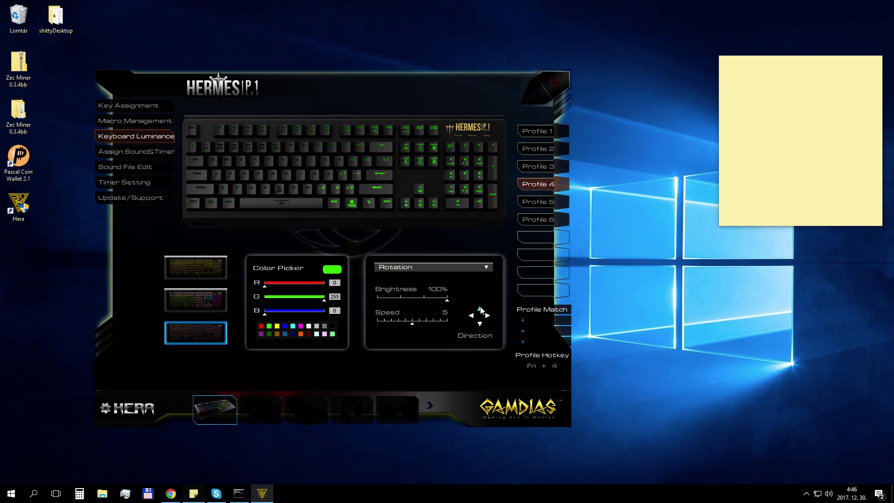
{"action": "left_click", "coordinate": [472, 316]}
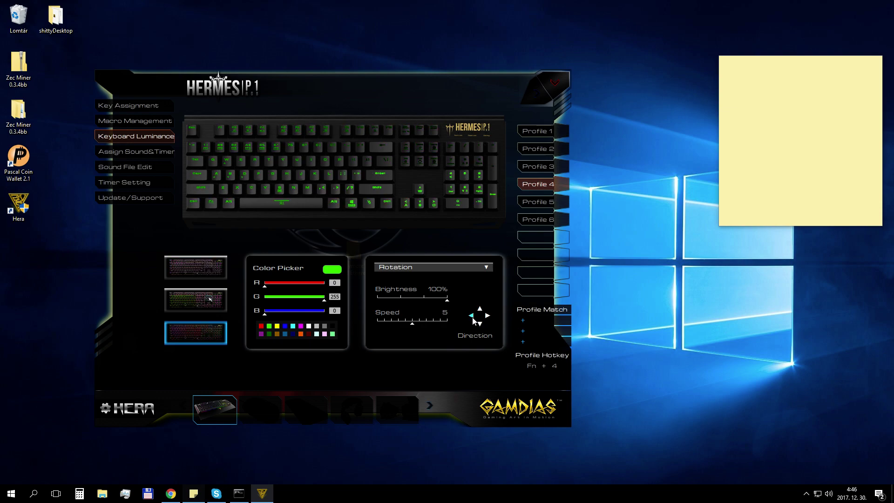
{"action": "left_click", "coordinate": [481, 311]}
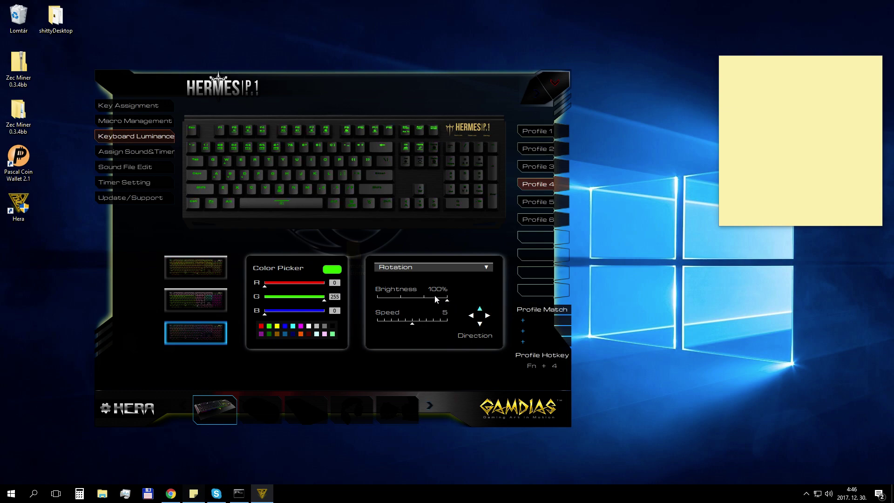
Step: Switch Profile 4 to the per-key picture lighting mode and enter 255 as the colour's red value
{"action": "left_click", "coordinate": [211, 304]}
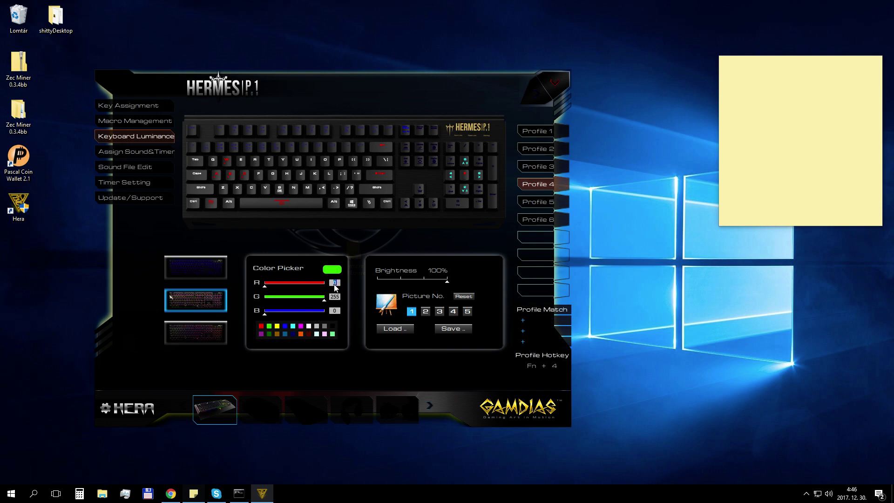
{"action": "type", "text": "255"}
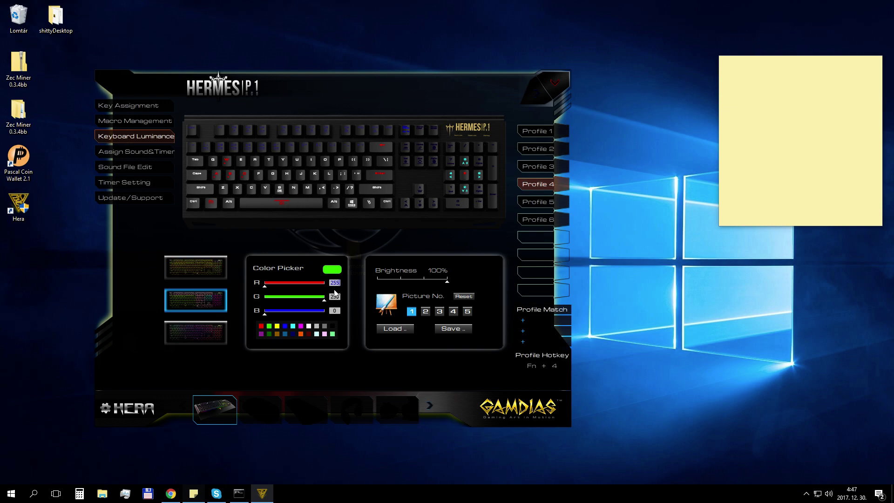
Step: Switch to Profile 5's per-key picture lighting mode and colour the block of letter keys in the keyboard's middle red
{"action": "left_click", "coordinate": [544, 207]}
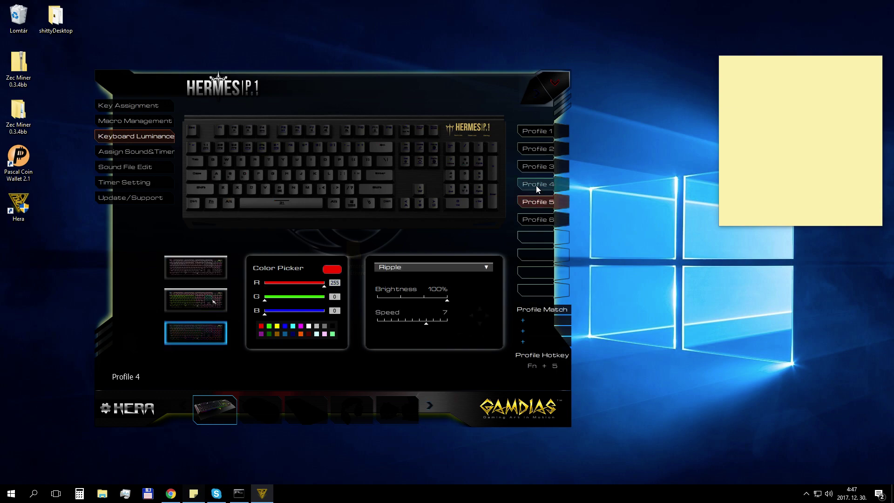
{"action": "left_click", "coordinate": [535, 185]}
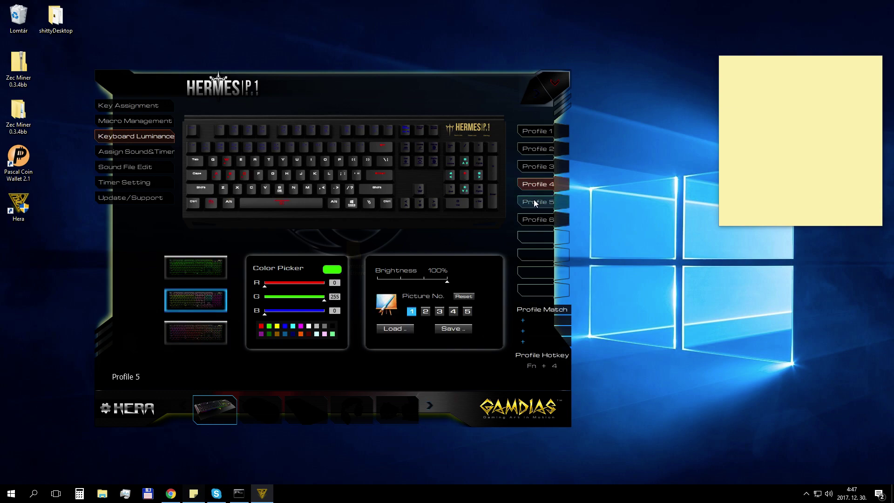
{"action": "left_click", "coordinate": [534, 202]}
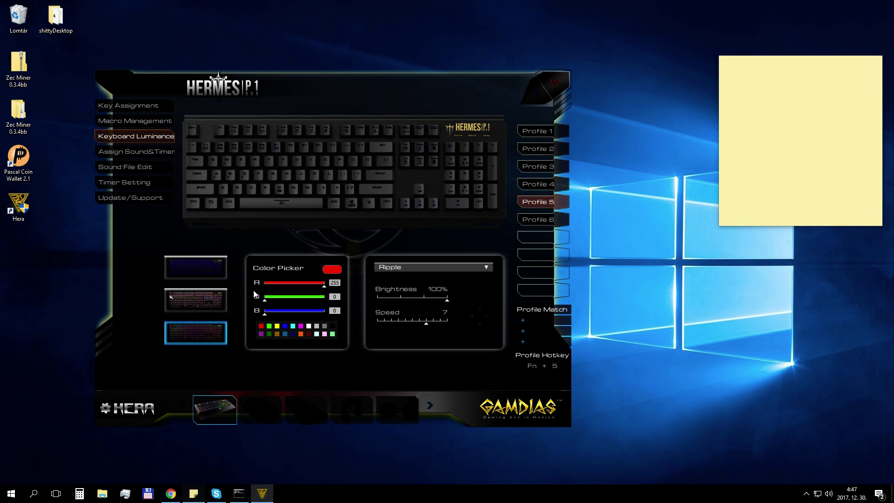
{"action": "left_click", "coordinate": [204, 296]}
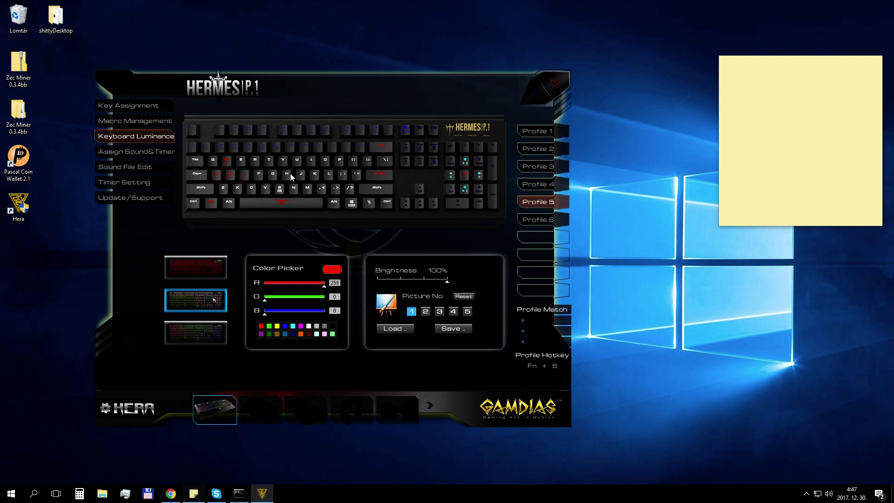
{"action": "left_click_drag", "start_coordinate": [279, 161], "coordinate": [319, 188]}
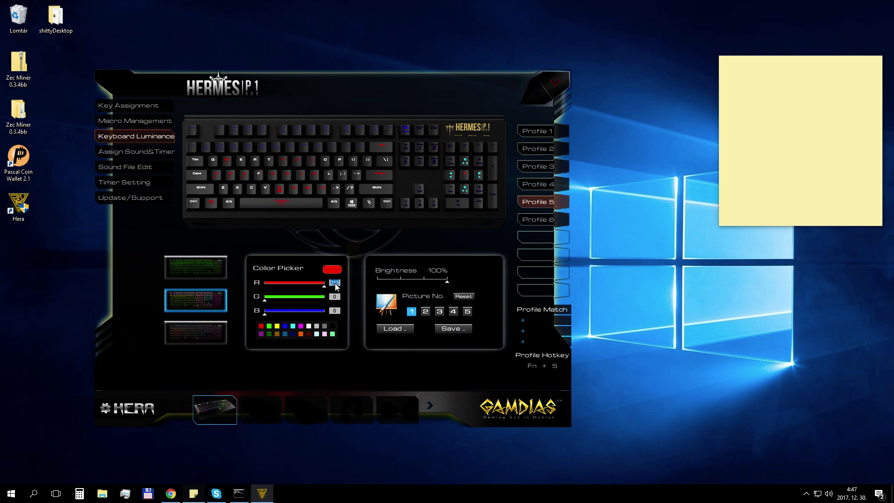
Step: Set the colour's red, green and blue values to 255 and recolour the red block of middle letter keys white
{"action": "key", "text": "Return"}
{"action": "type", "text": "255"}
{"action": "key", "text": "Return"}
{"action": "type", "text": "255"}
{"action": "key", "text": "Return"}
{"action": "left_click", "coordinate": [333, 311]}
{"action": "type", "text": "255"}
{"action": "key", "text": "Return"}
{"action": "left_click_drag", "start_coordinate": [284, 158], "coordinate": [323, 191]}
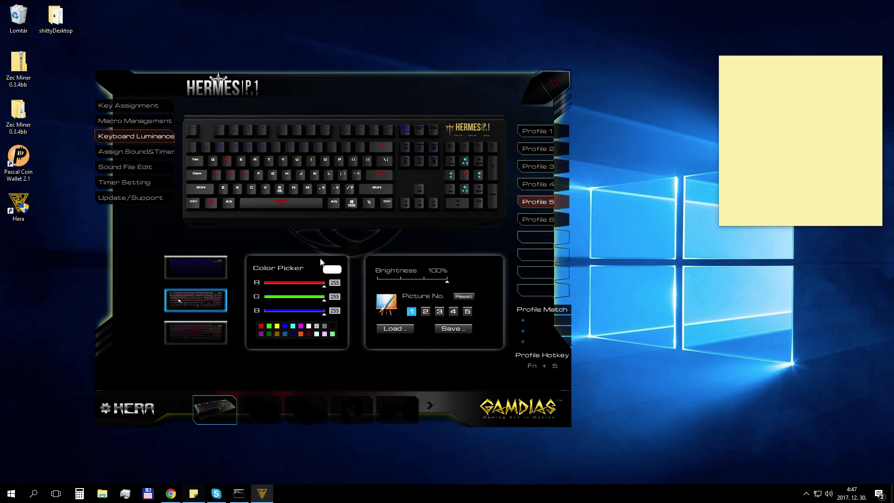
Step: Switch Profile 5 to the single-colour lighting mode and set the colour's red, green and blue values to 0
{"action": "left_click", "coordinate": [213, 272]}
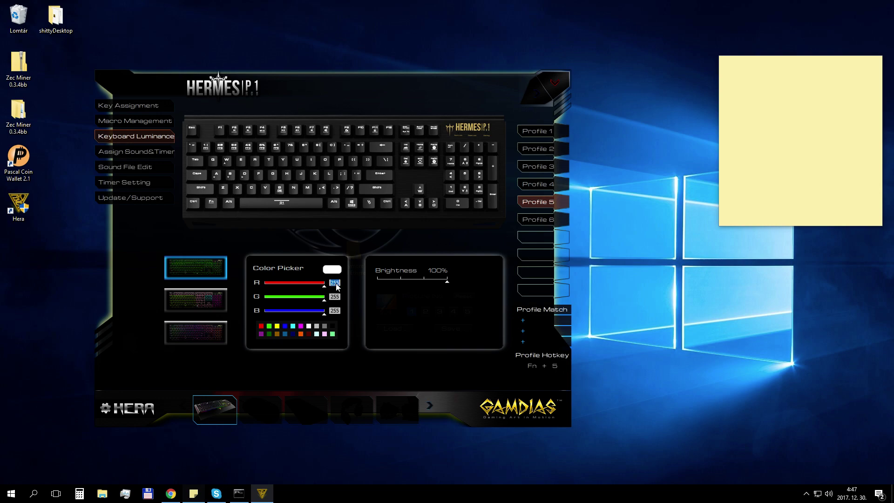
{"action": "key", "text": "Return"}
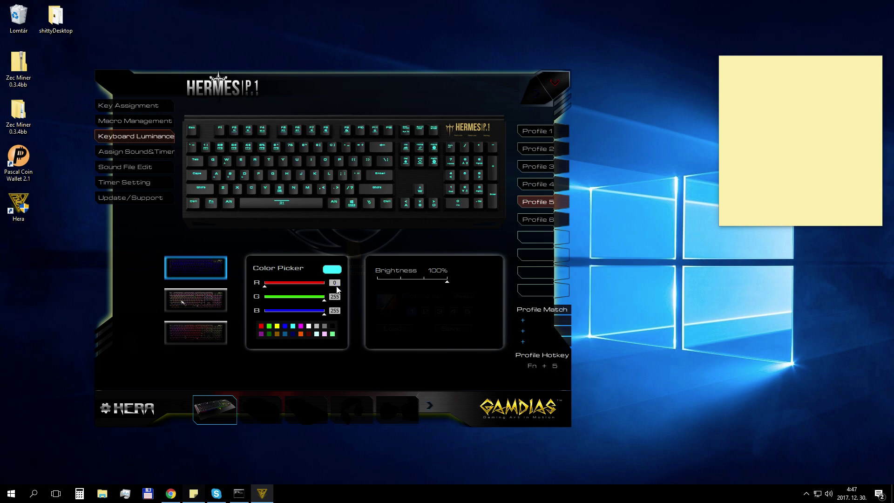
{"action": "type", "text": "0"}
{"action": "key", "text": "Return"}
{"action": "left_click", "coordinate": [335, 311]}
{"action": "type", "text": "0"}
{"action": "key", "text": "Return"}
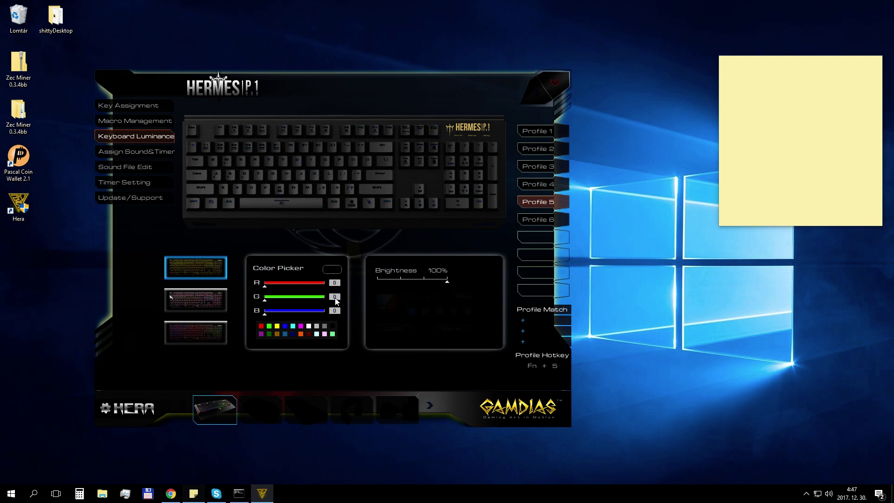
Step: Set the red value of the single-colour lighting to 255
{"action": "left_click", "coordinate": [335, 282]}
{"action": "type", "text": "255"}
{"action": "key", "text": "Return"}
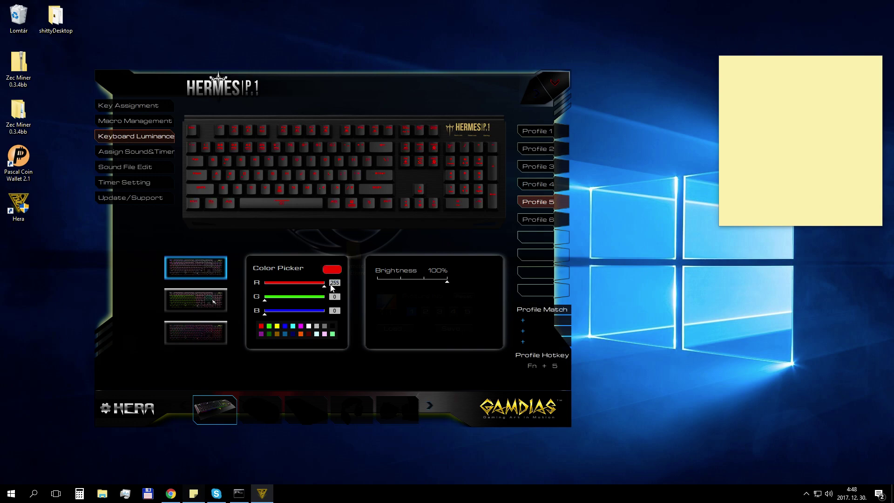